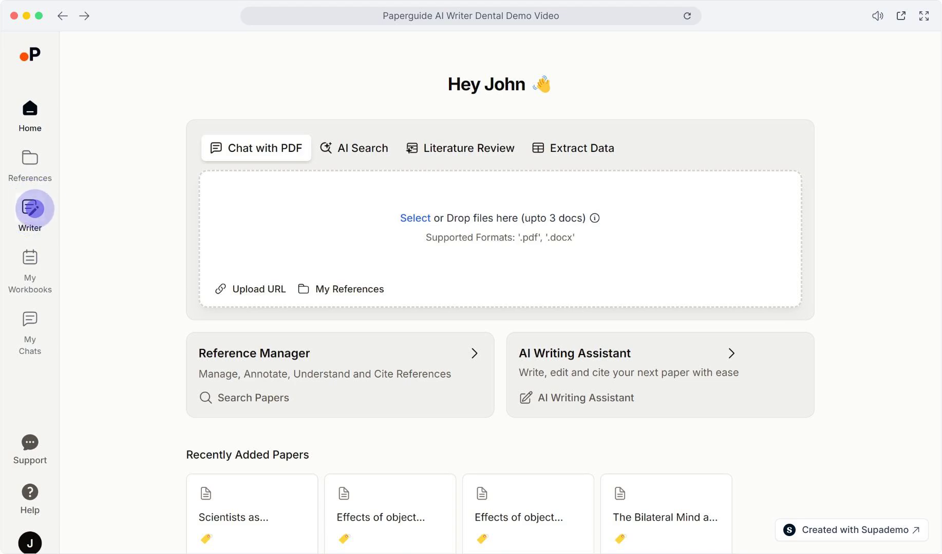
# Step: Create a new Writer document from a prompt for an SEO-optimized dental health article, with automatic outlines, auto completion and APA 7 citations
pyautogui.click(30, 209)
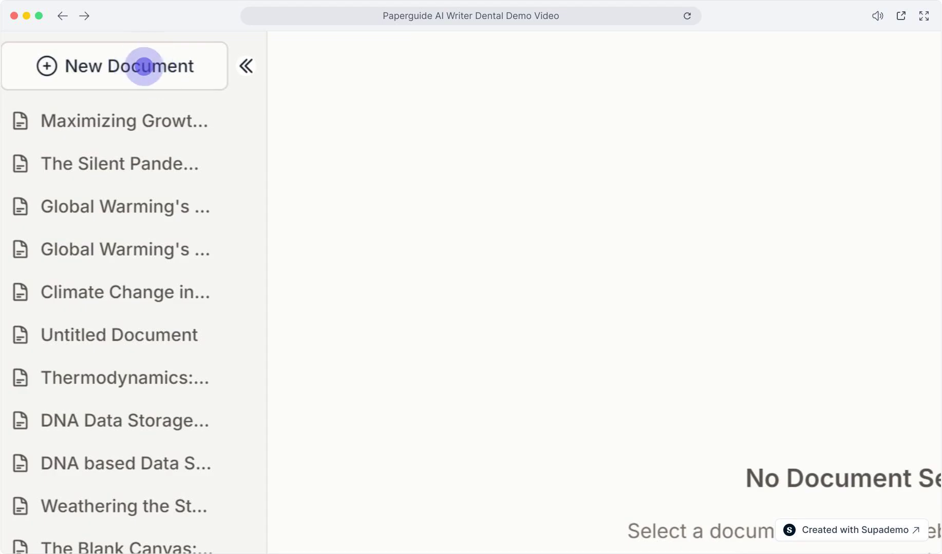
pyautogui.click(145, 66)
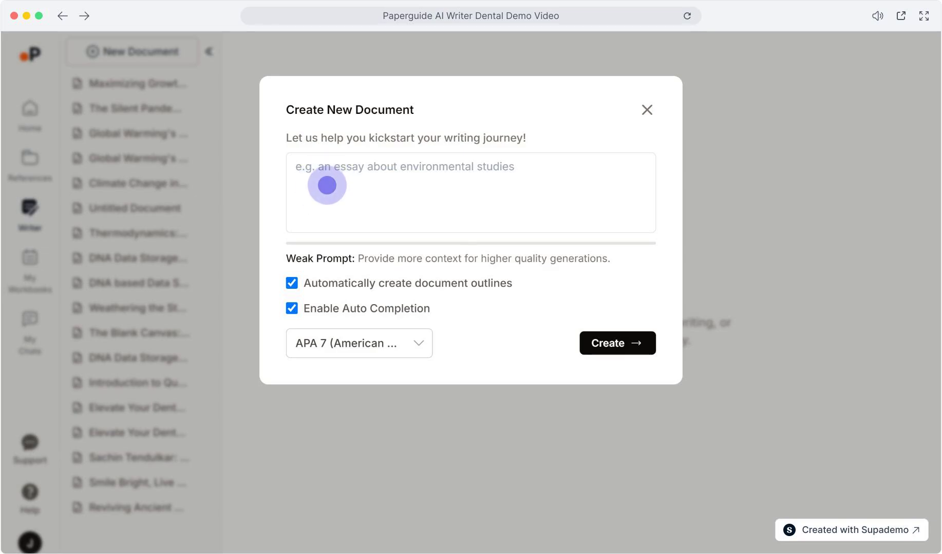
pyautogui.click(327, 186)
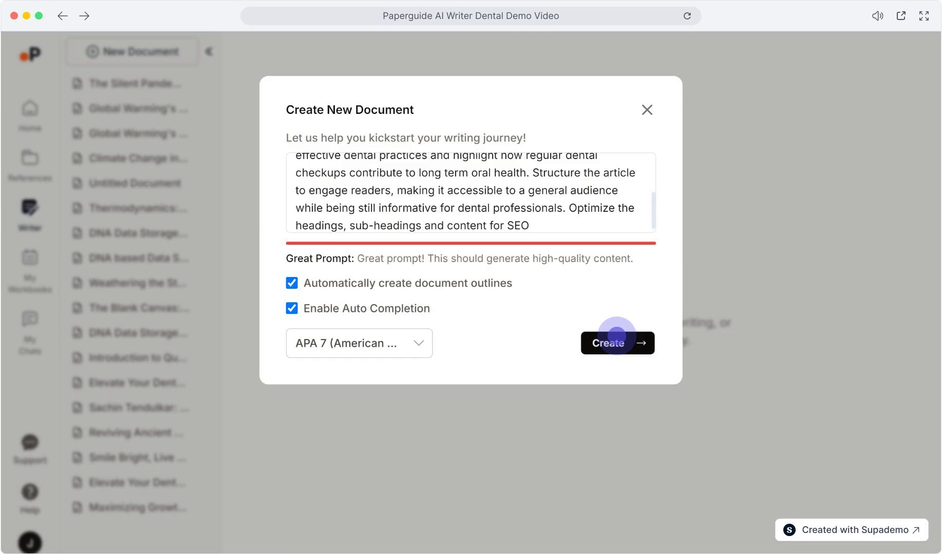
pyautogui.click(613, 343)
# Step: Under "Overview of tooth decay and its consequences", ask the AI: "Write introduction and detail about the above two pointers in about 2 paragraphs"
pyautogui.scroll(-5, 261, 175)
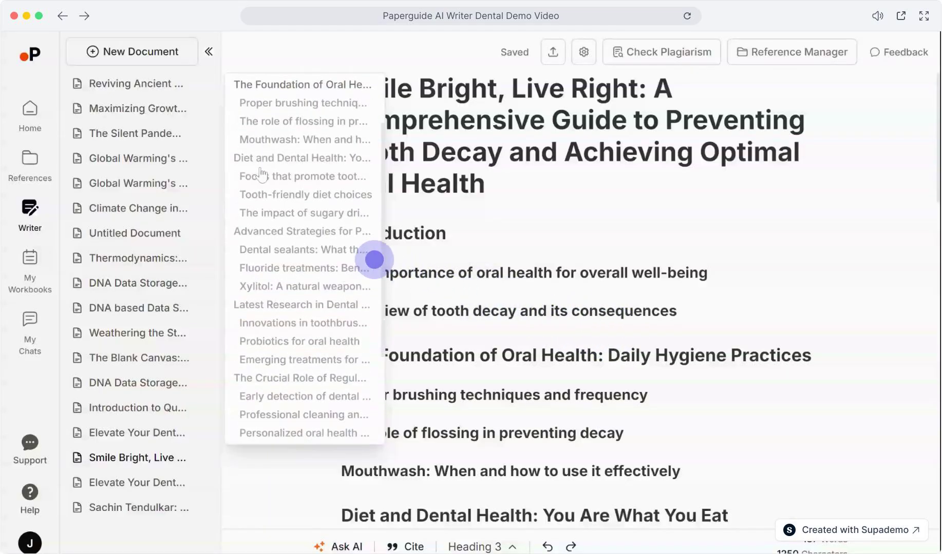
pyautogui.scroll(-1, 262, 175)
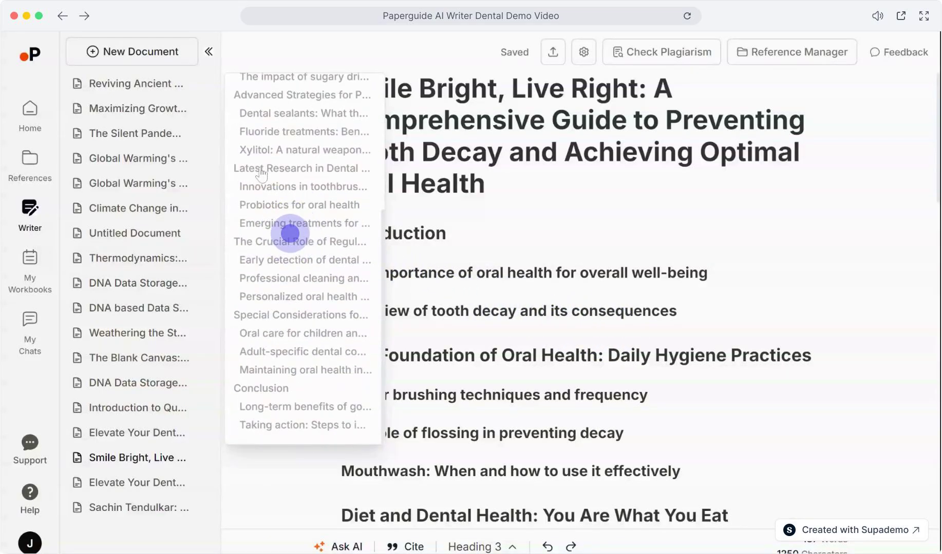
pyautogui.click(261, 172)
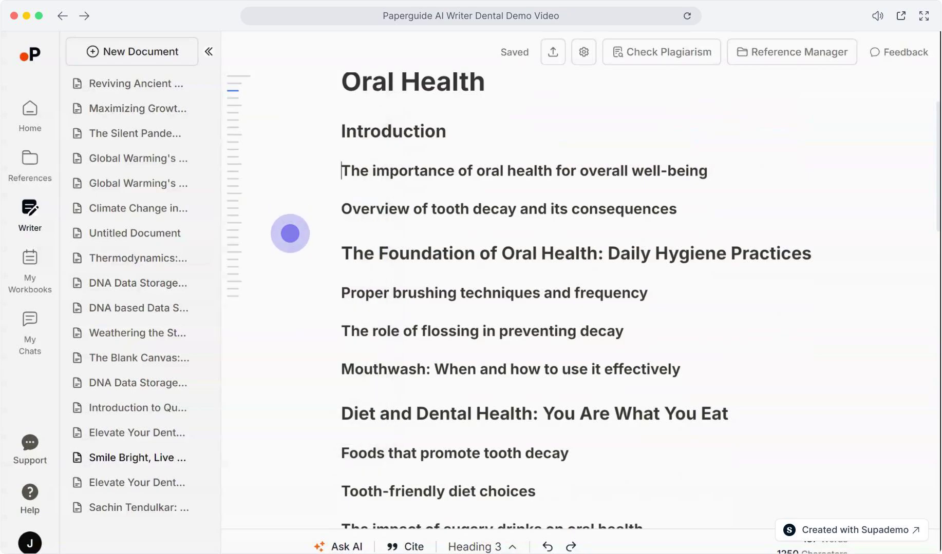
pyautogui.moveTo(341, 171); pyautogui.dragTo(290, 234)
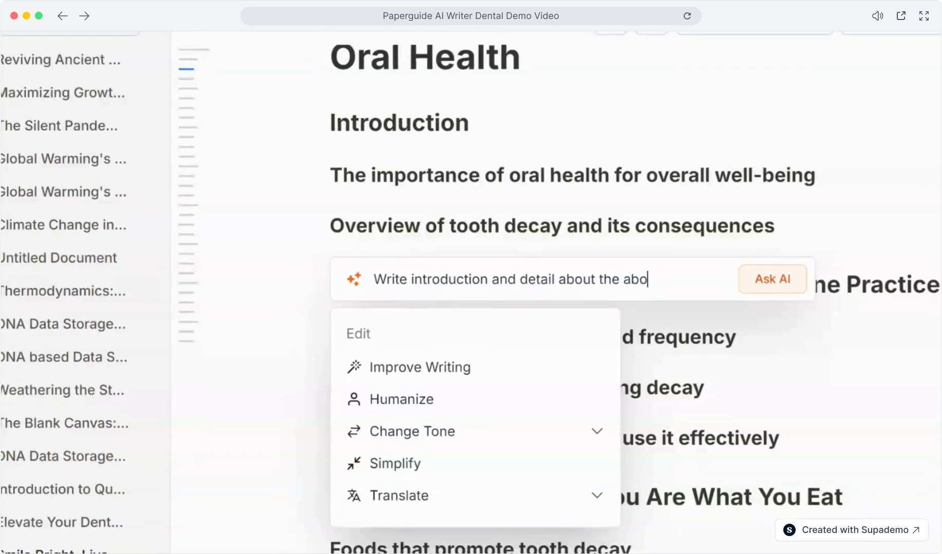
pyautogui.write('ve two ')
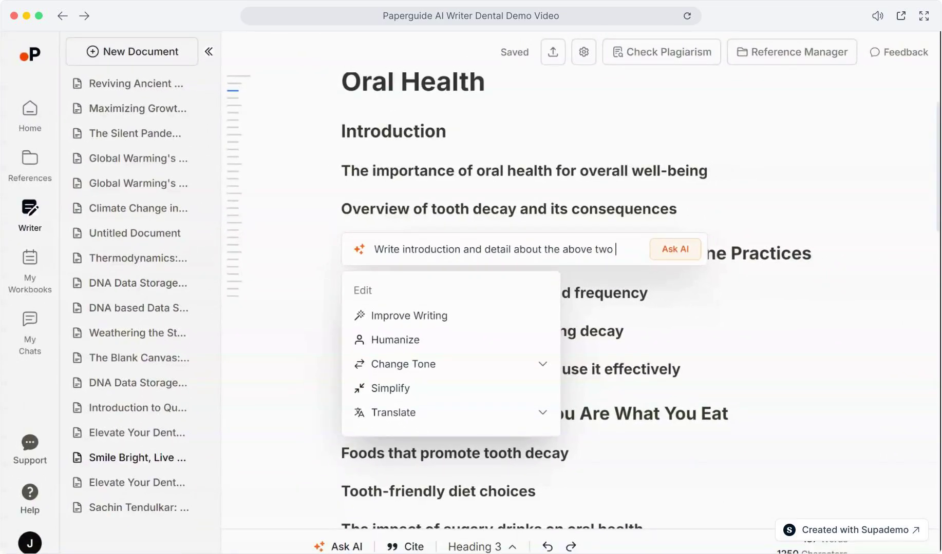
pyautogui.write('pointer')
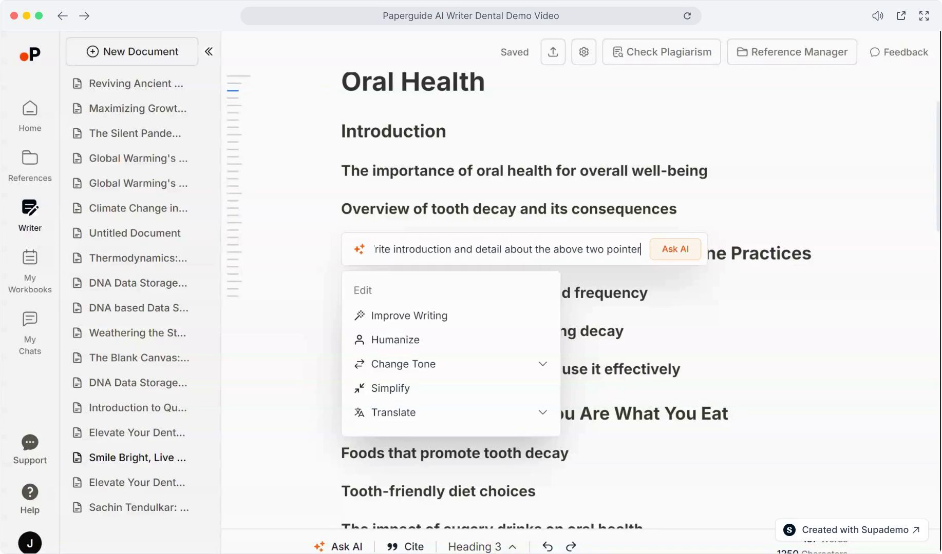
pyautogui.write('s i')
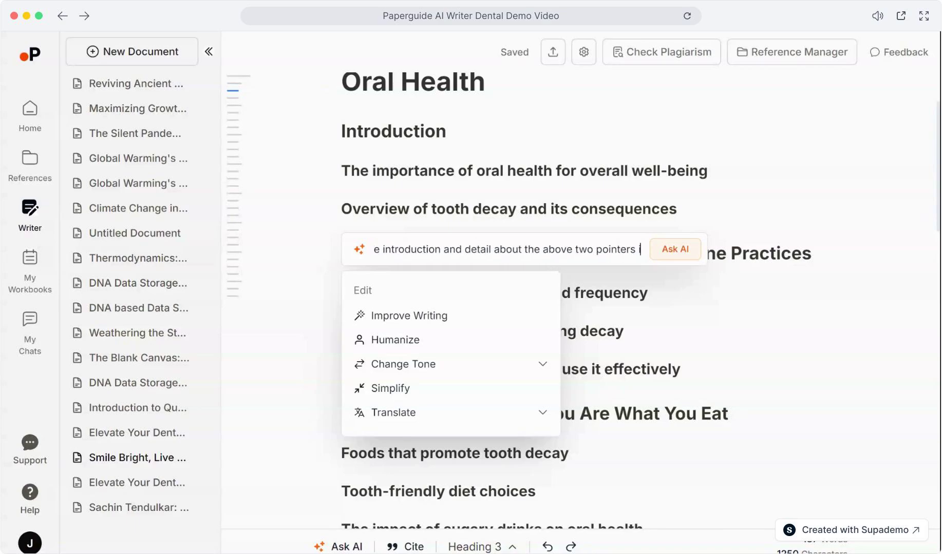
pyautogui.write('n about 2')
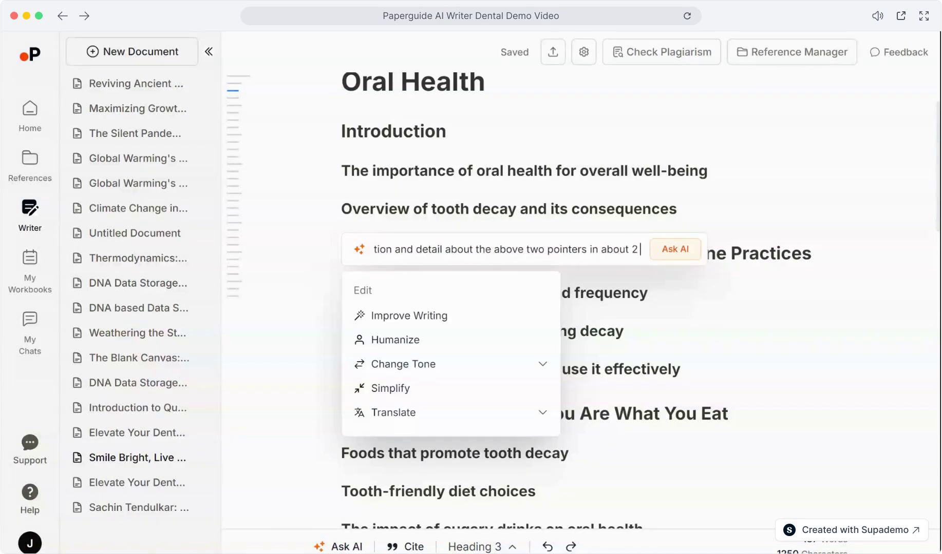
pyautogui.write(' para')
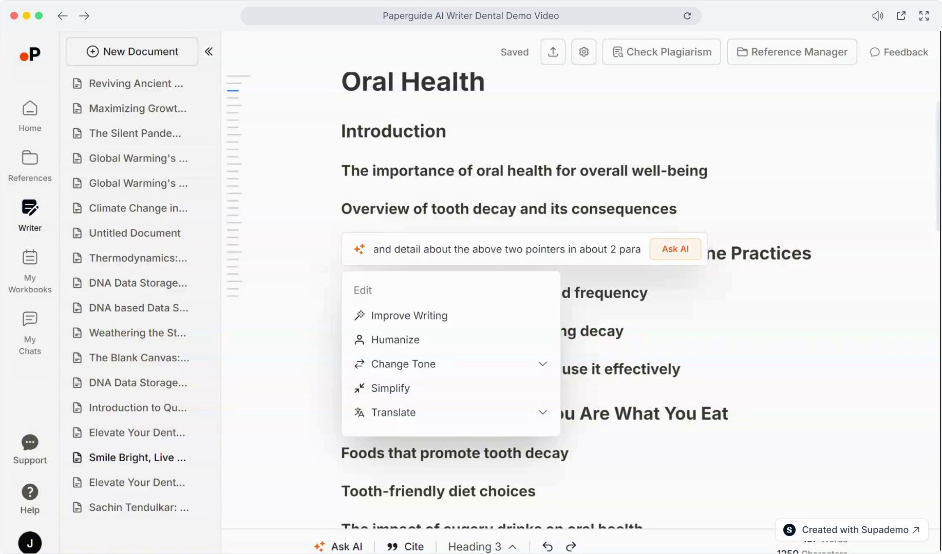
pyautogui.write('pg')
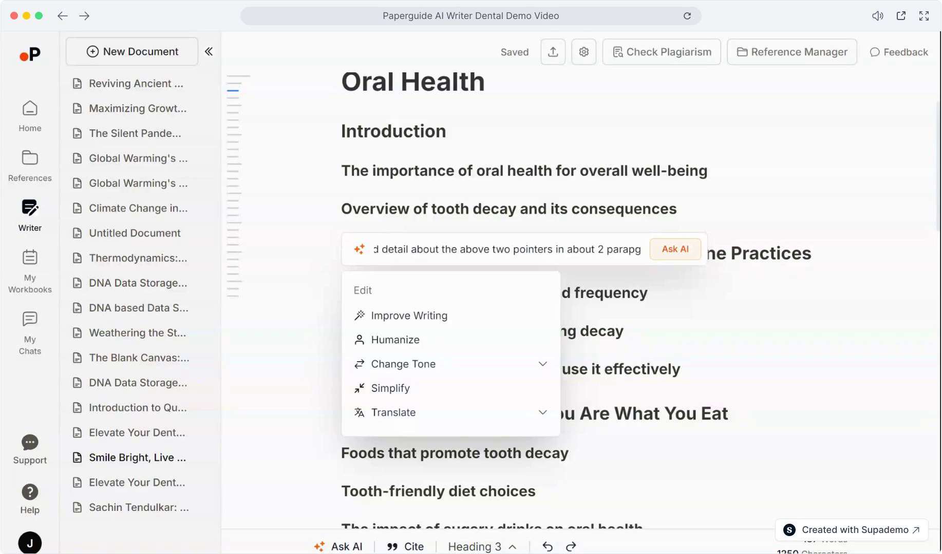
pyautogui.press('BackSpace')
pyautogui.press('BackSpace')
pyautogui.write('graphs')
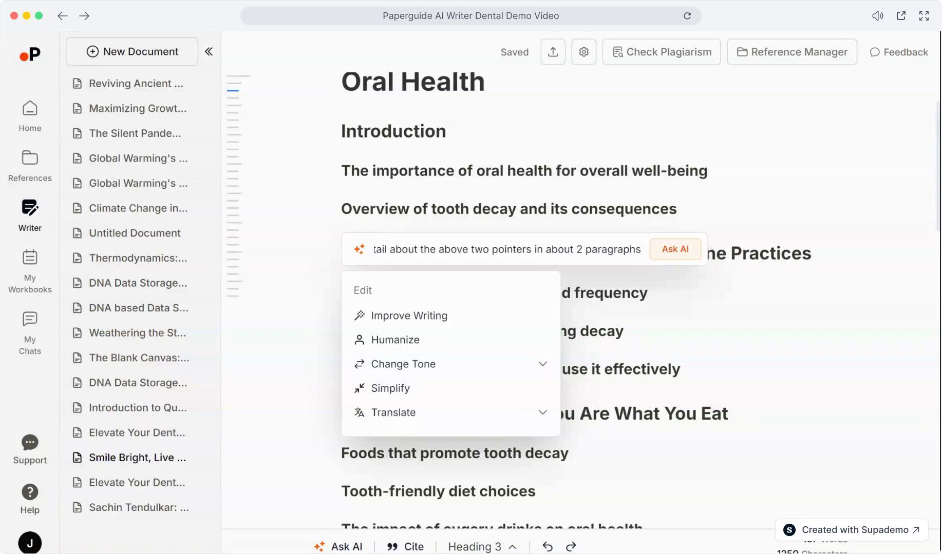
pyautogui.click(683, 248)
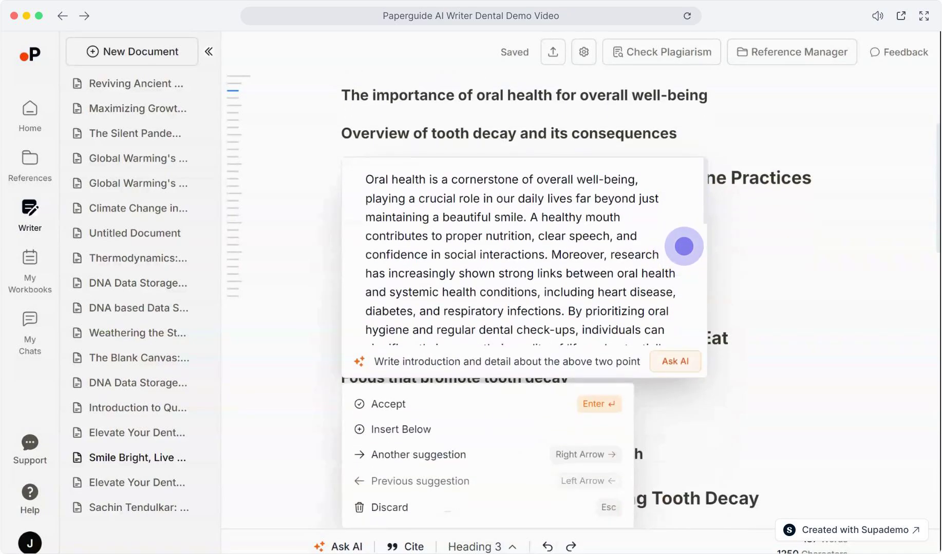
# Step: Read through the suggested introduction paragraphs and accept them into the document
pyautogui.scroll(-1, 524, 252)
pyautogui.scroll(-1, 523, 252)
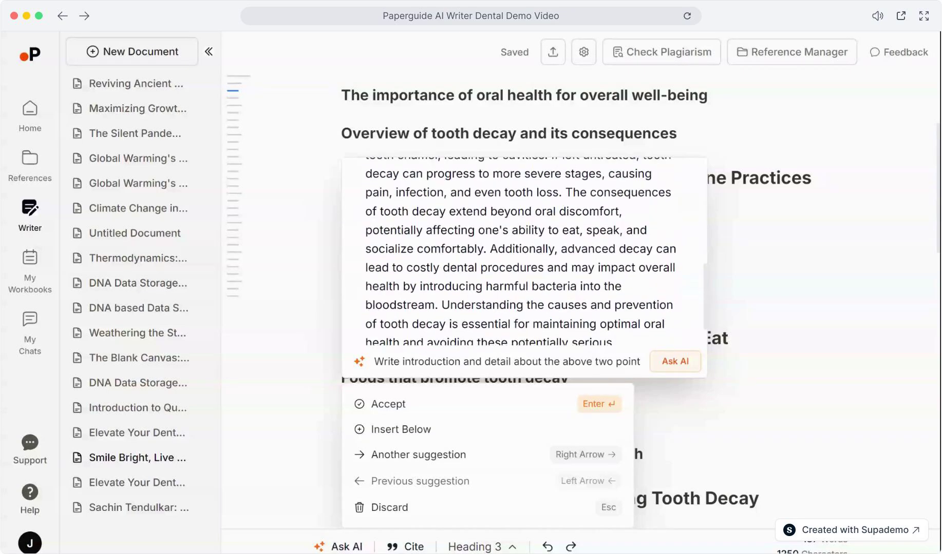
pyautogui.scroll(1, 524, 252)
pyautogui.scroll(3, 524, 252)
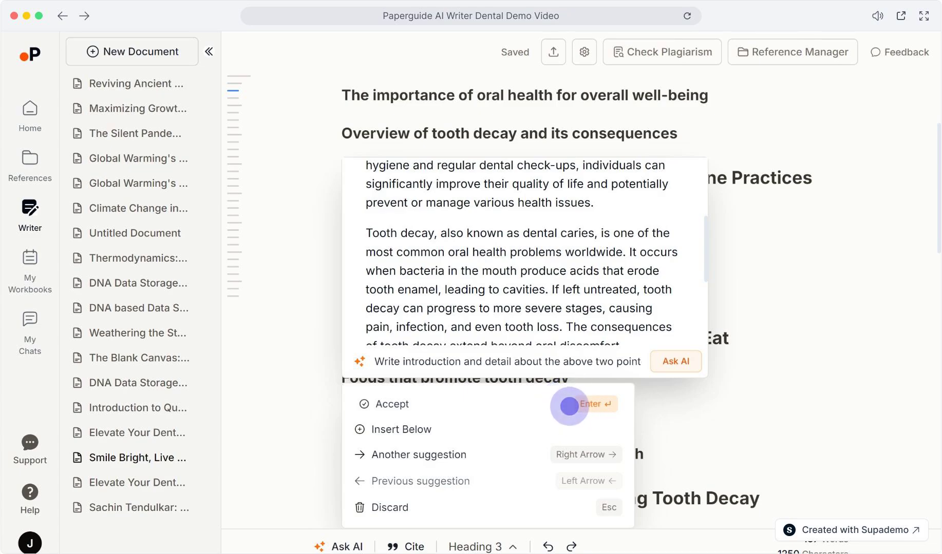
pyautogui.click(569, 407)
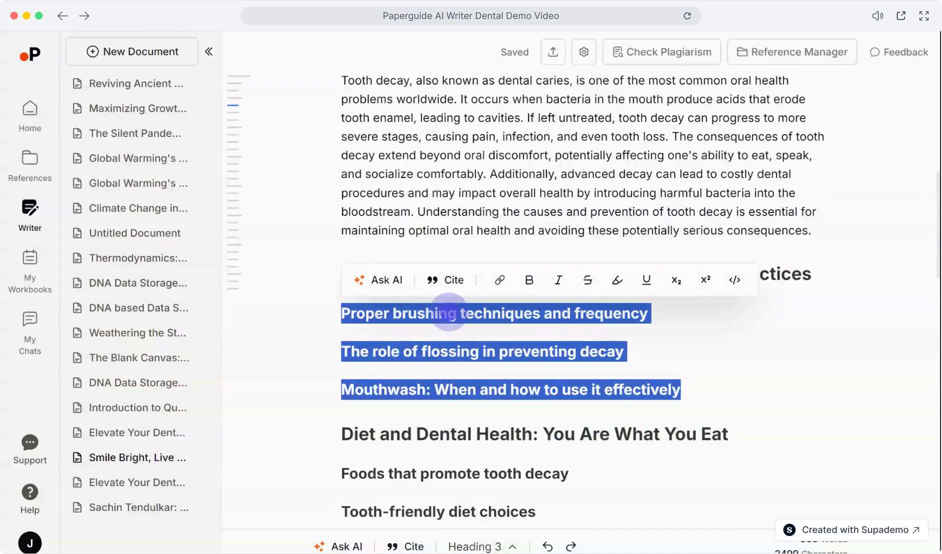
# Step: Replace the three subheadings under "The Foundation of Oral Health: Daily Hygiene Practices" with accepted AI-generated text from a "Write about" request
pyautogui.press('BackSpace')
pyautogui.press('Return')
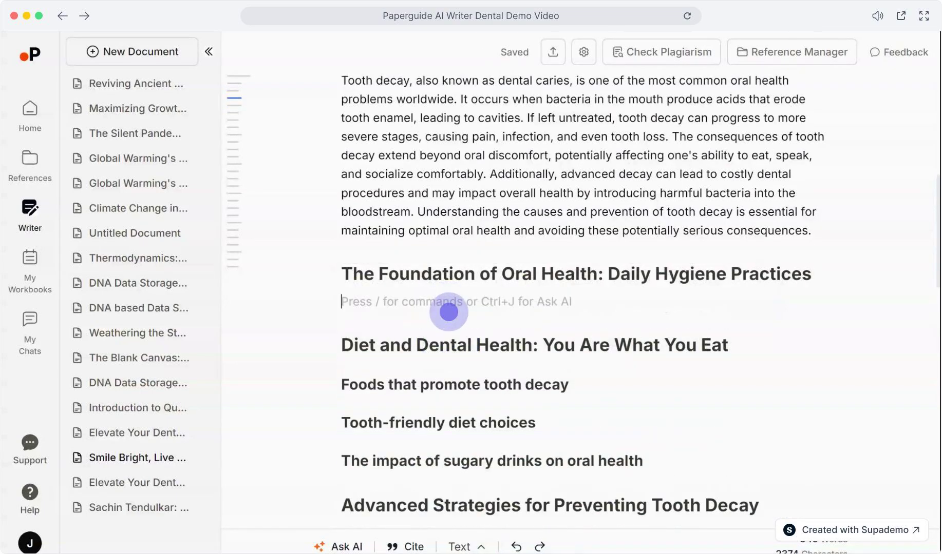
pyautogui.hotkey('ctrl', 'j')
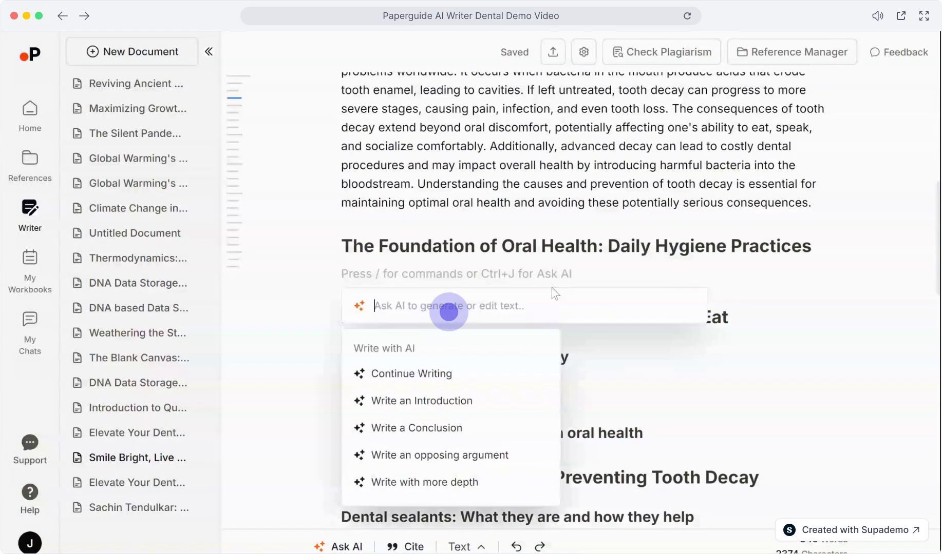
pyautogui.write('Write about')
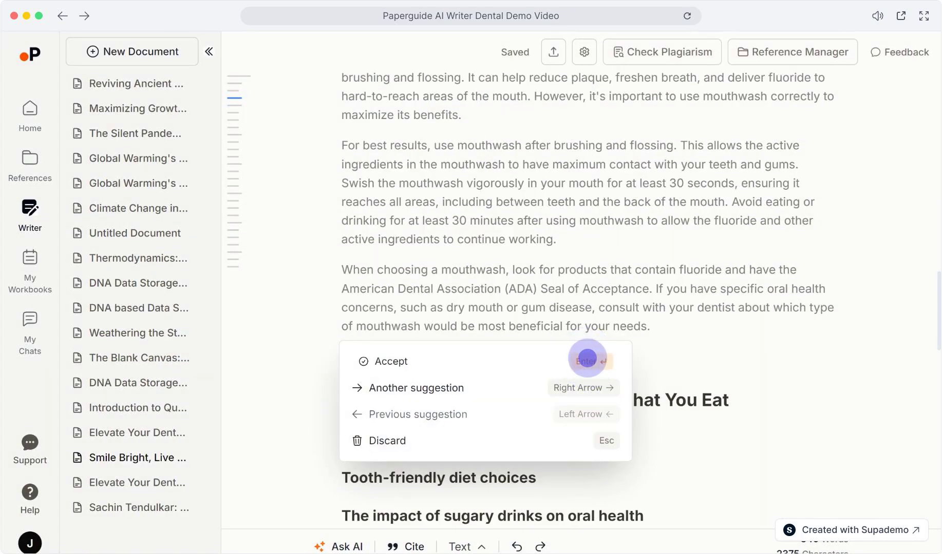
pyautogui.click(587, 359)
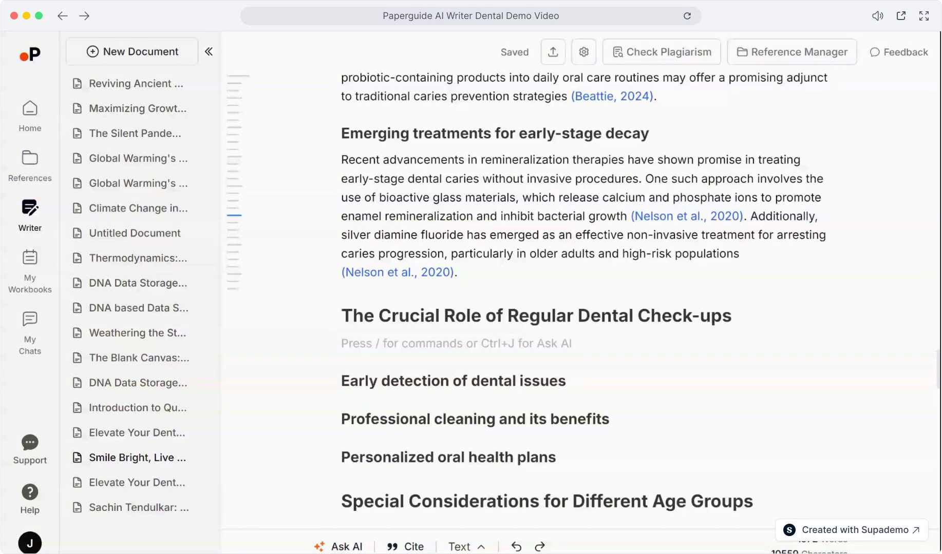
# Step: Generate text with Continue Writing under "The Crucial Role of Regular Dental Check-ups", accept it and select its 2023 citation
pyautogui.hotkey('ctrl', 'j')
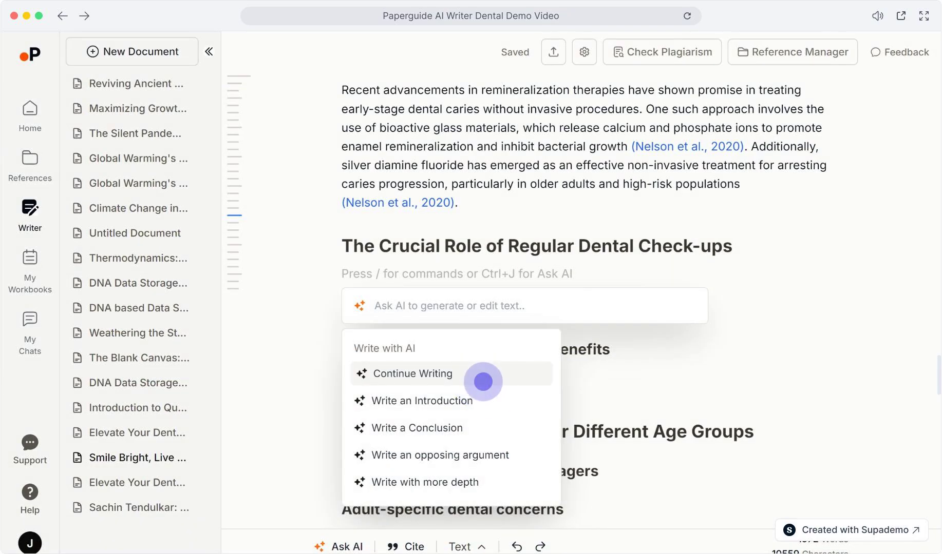
pyautogui.click(482, 382)
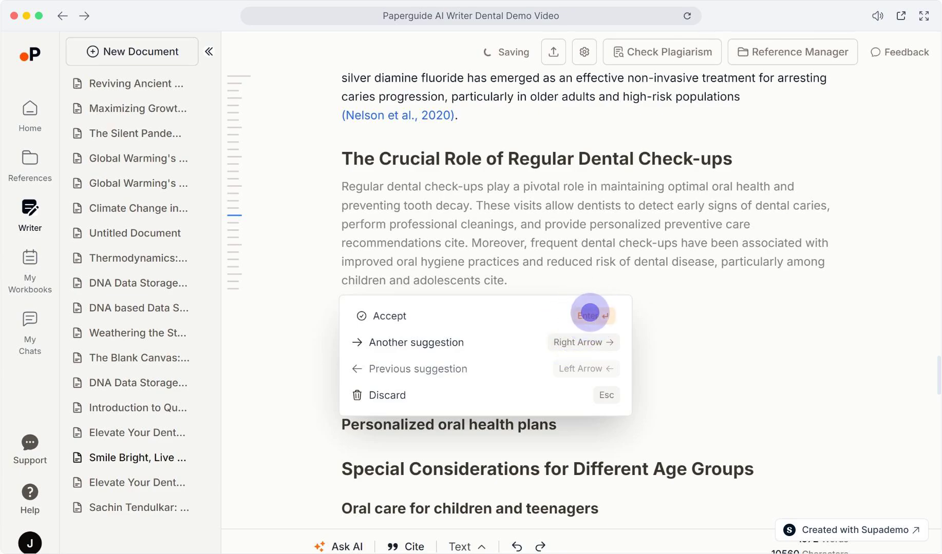
pyautogui.click(589, 312)
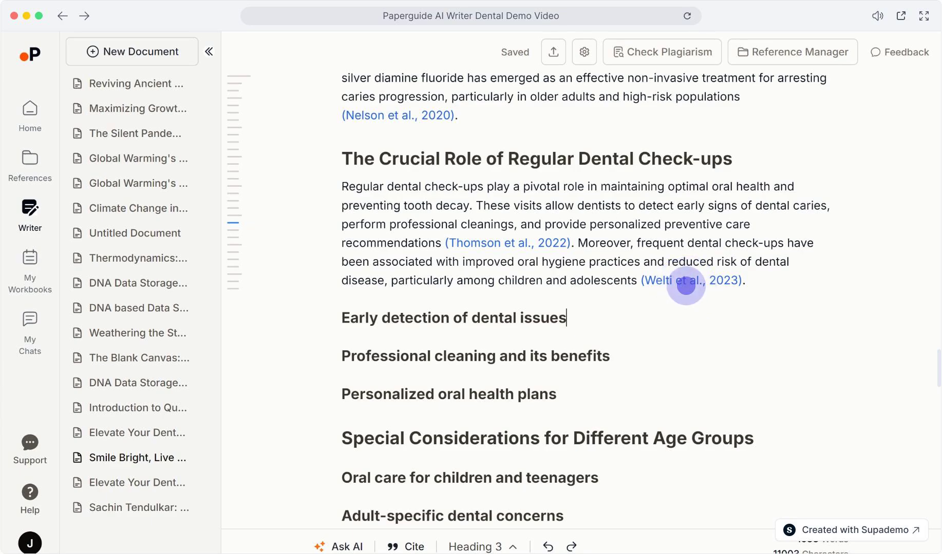
pyautogui.click(685, 286)
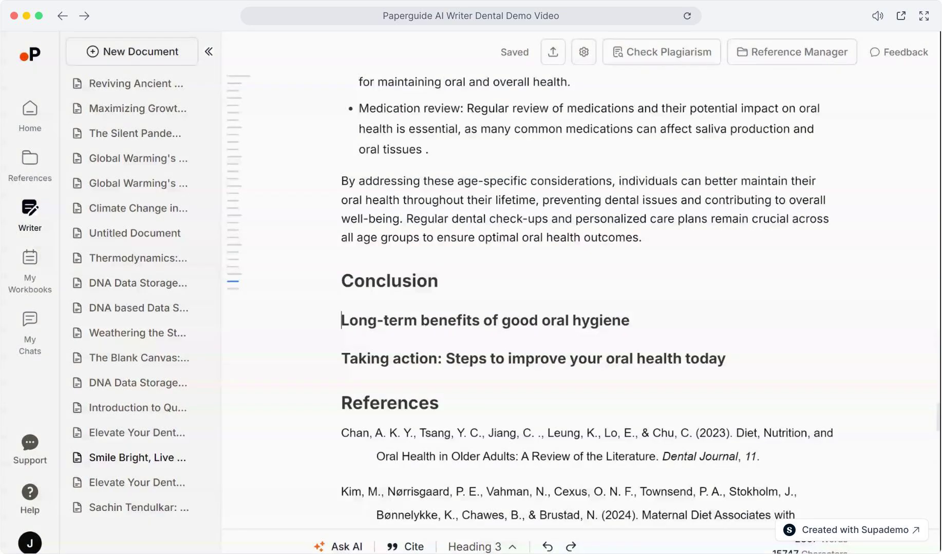
# Step: Add a paragraph under the "Conclusion" heading using the AI option Write a Conclusion
pyautogui.press('Return')
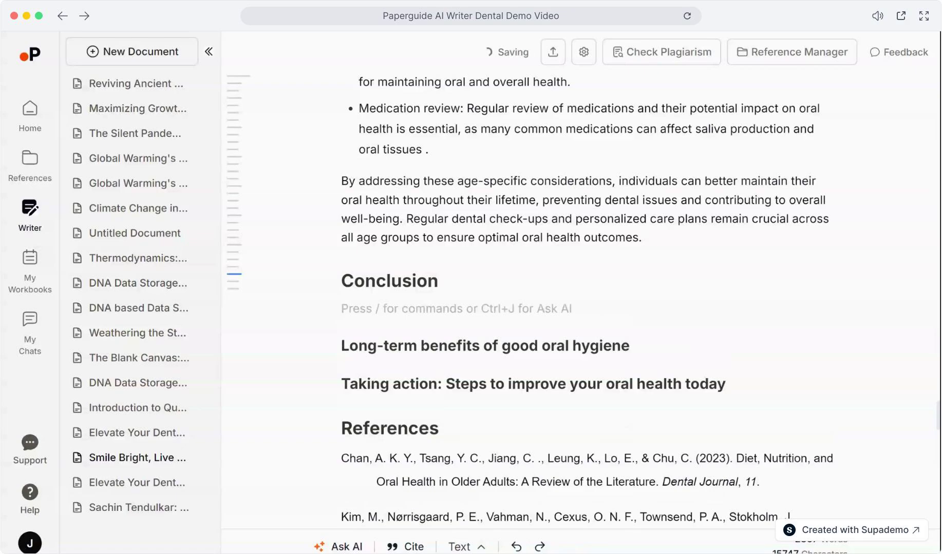
pyautogui.hotkey('ctrl', 'j')
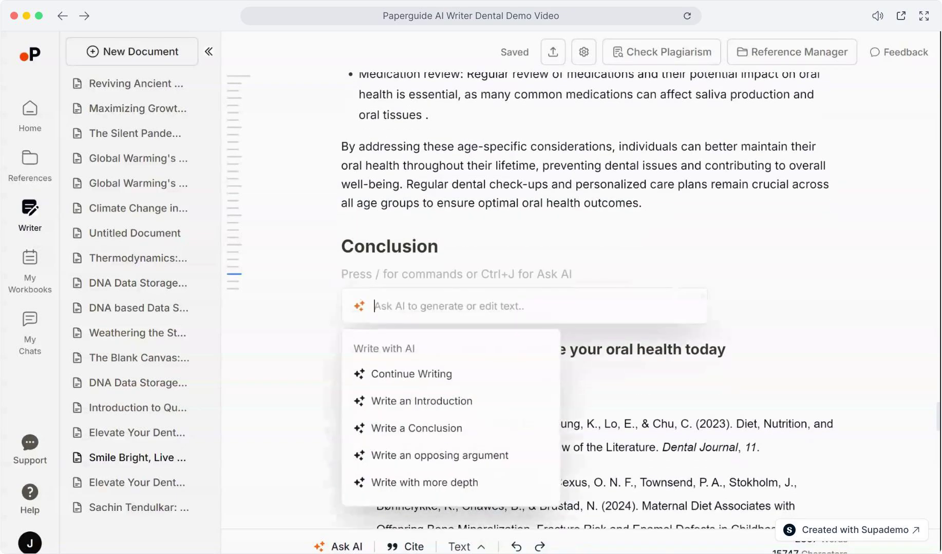
pyautogui.click(417, 428)
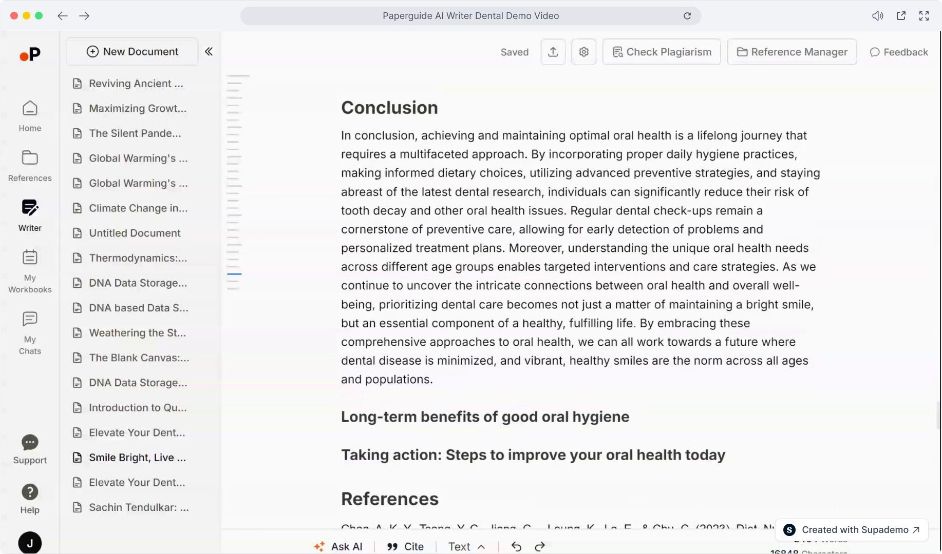
pyautogui.moveTo(341, 173); pyautogui.dragTo(341, 134)
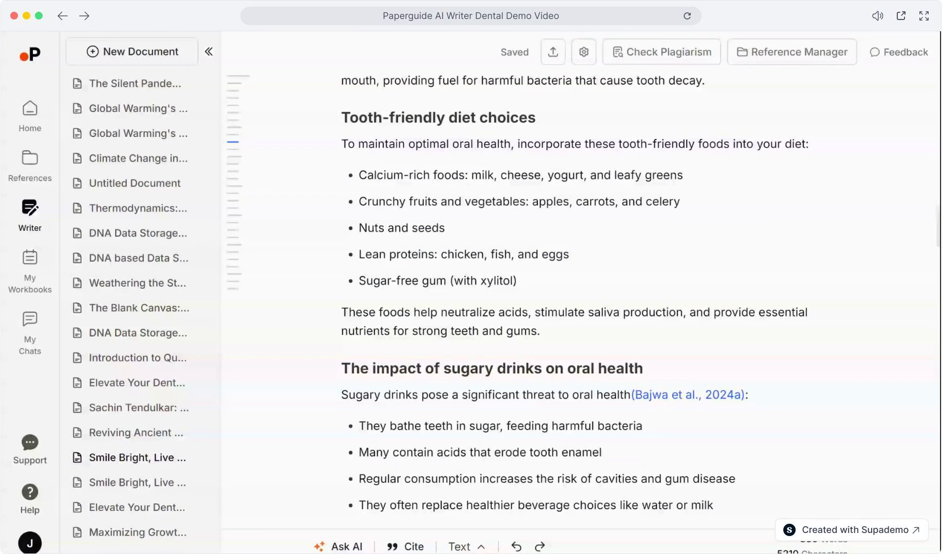
# Step: Search the Research Database for "tooth-friendly diet" and cite "[Lifestyle, nutrition and oral health]." after the sentence introducing tooth-friendly foods
pyautogui.write('@')
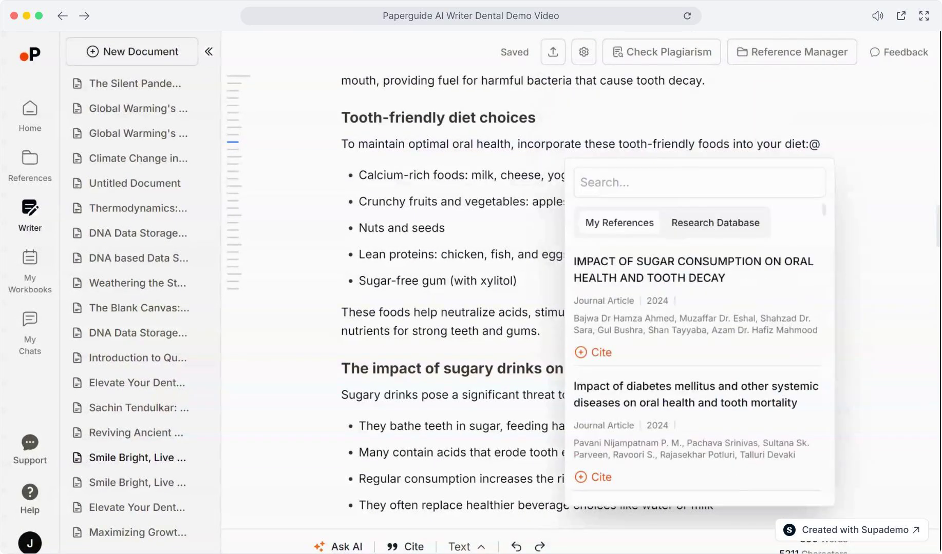
pyautogui.write('tooth-friendly ')
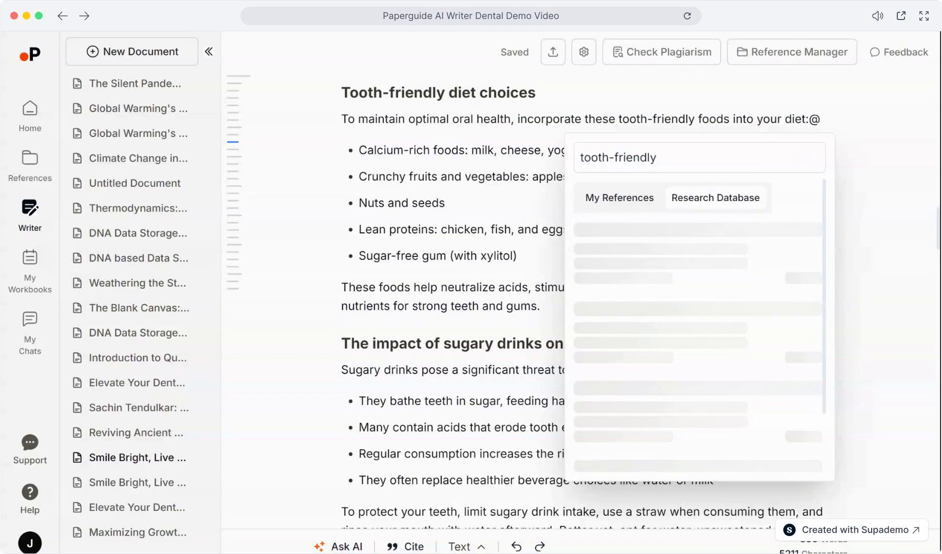
pyautogui.write('die')
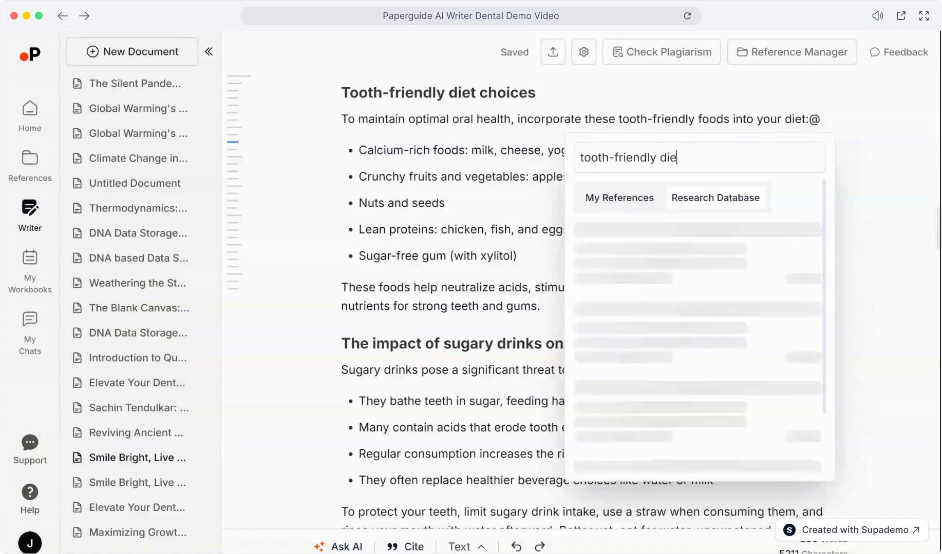
pyautogui.write('t')
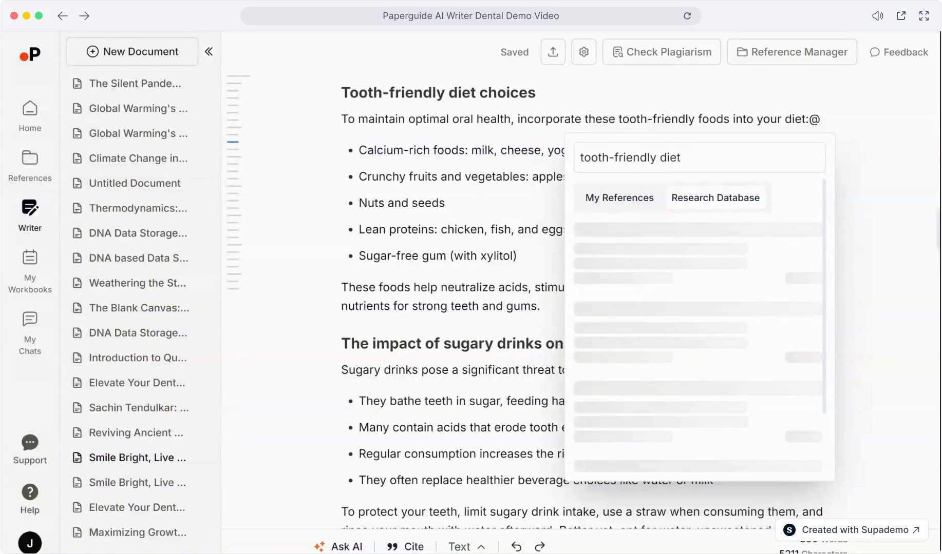
pyautogui.scroll(-8, 699, 349)
pyautogui.scroll(-3, 698, 349)
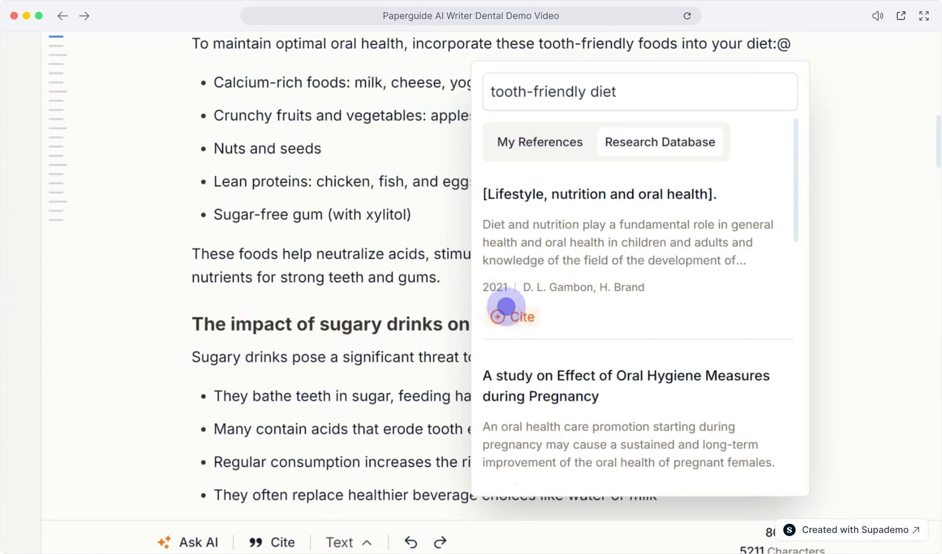
pyautogui.click(506, 307)
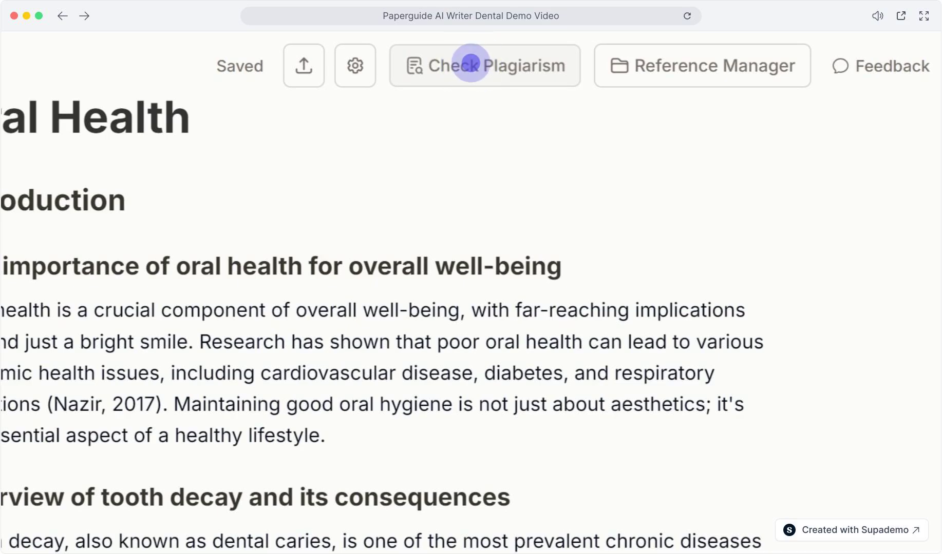
# Step: Run the plagiarism check on the finished oral health article
pyautogui.click(470, 62)
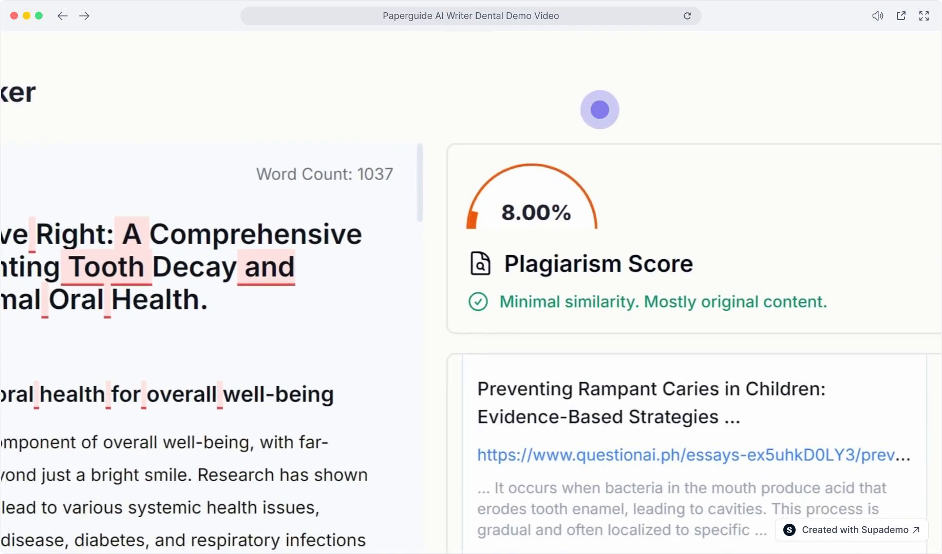